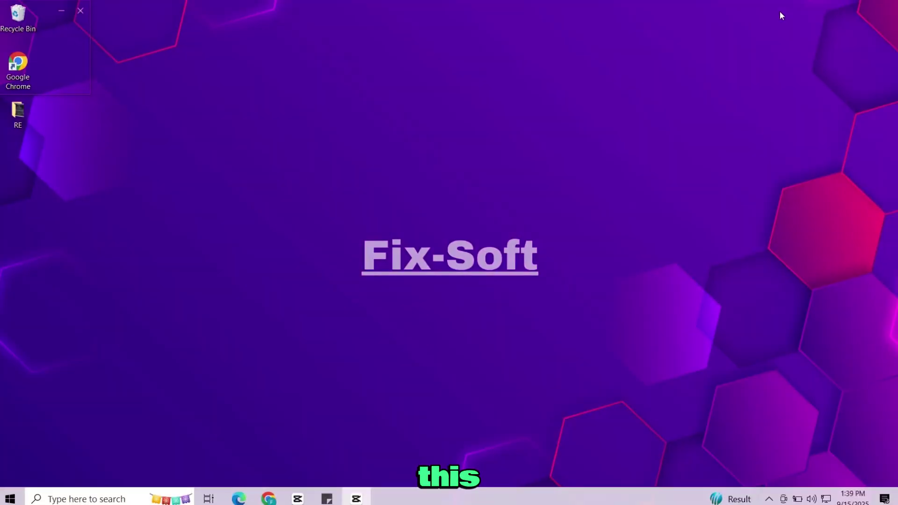
Search the web for 'windows 11 download' from a new Chrome tab
left_click(263, 499)
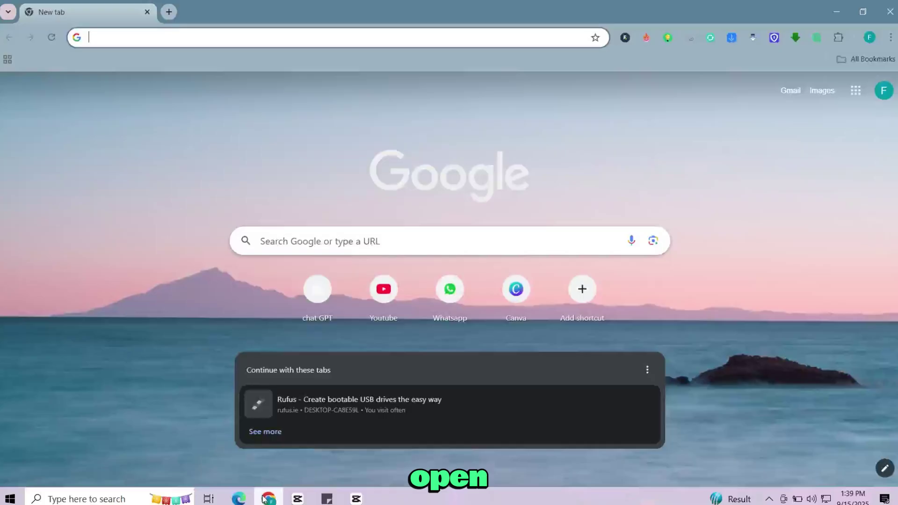
left_click(146, 41)
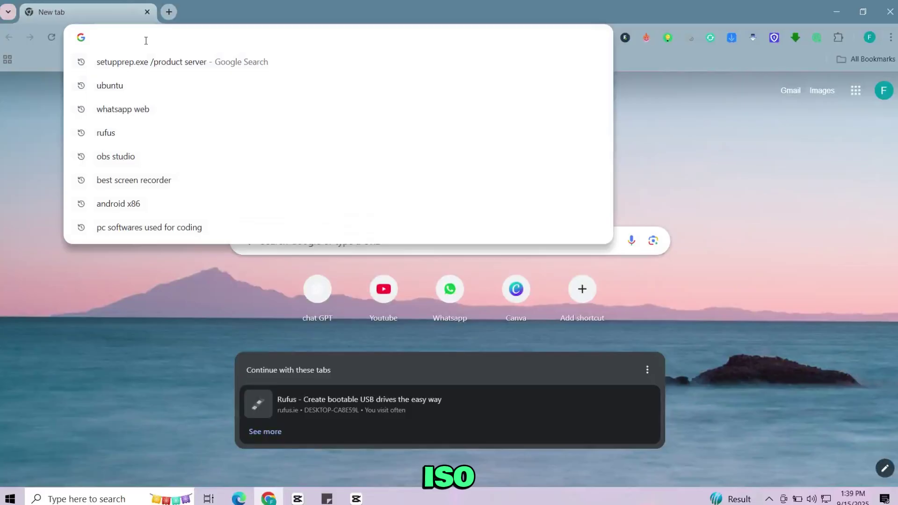
type("windo")
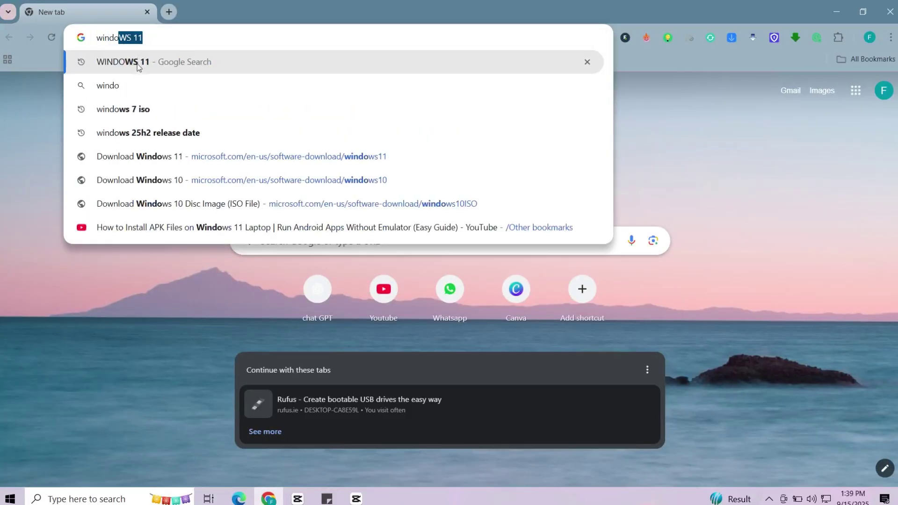
type("ws 11 d")
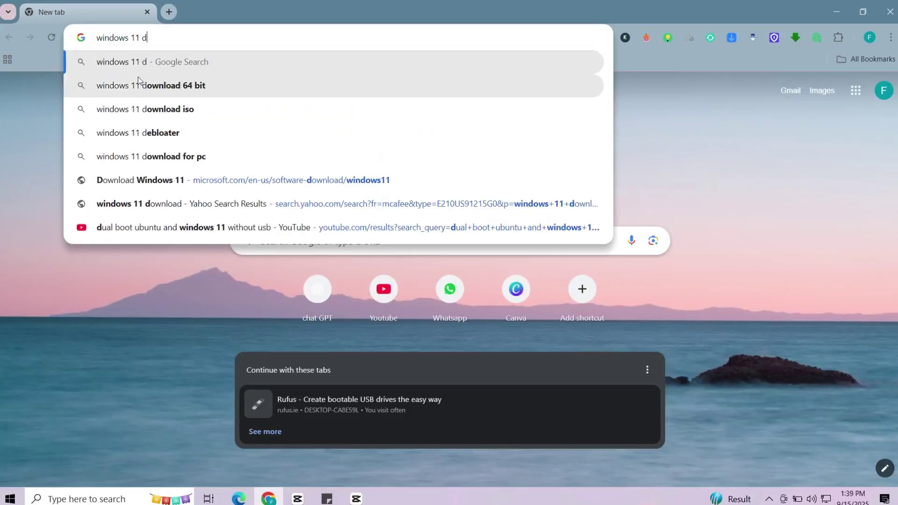
type("ownload")
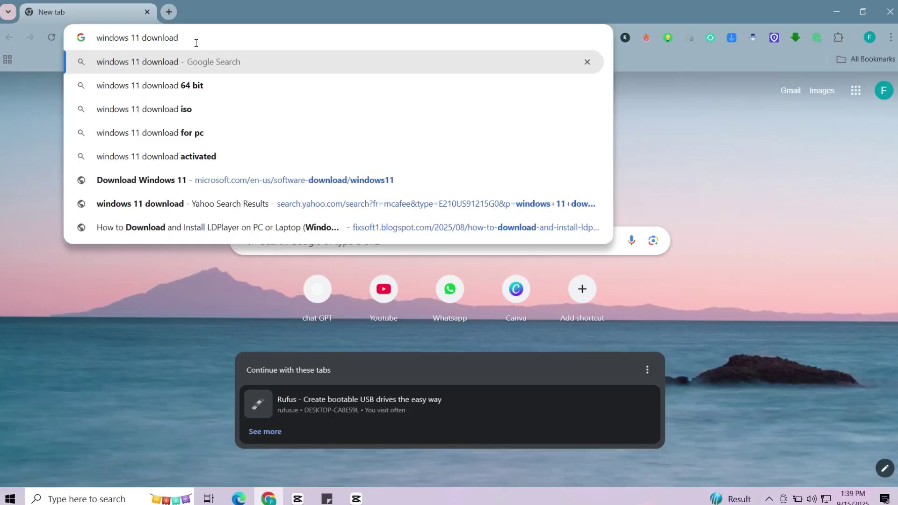
key("Return")
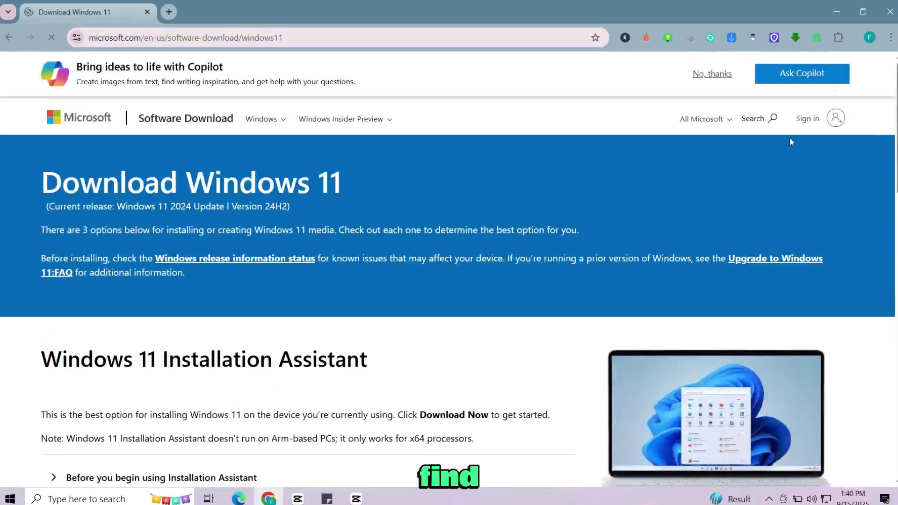
Select and confirm the Windows 11 multi-edition ISO for x64 devices in the Disk Image section
scroll(845, 237, "down", 15)
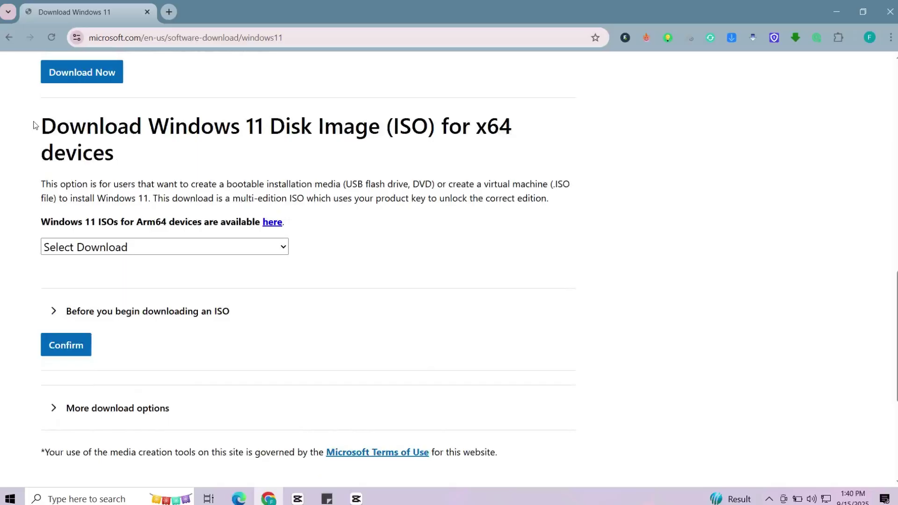
left_click_drag(33, 124, 385, 127)
left_click(231, 177)
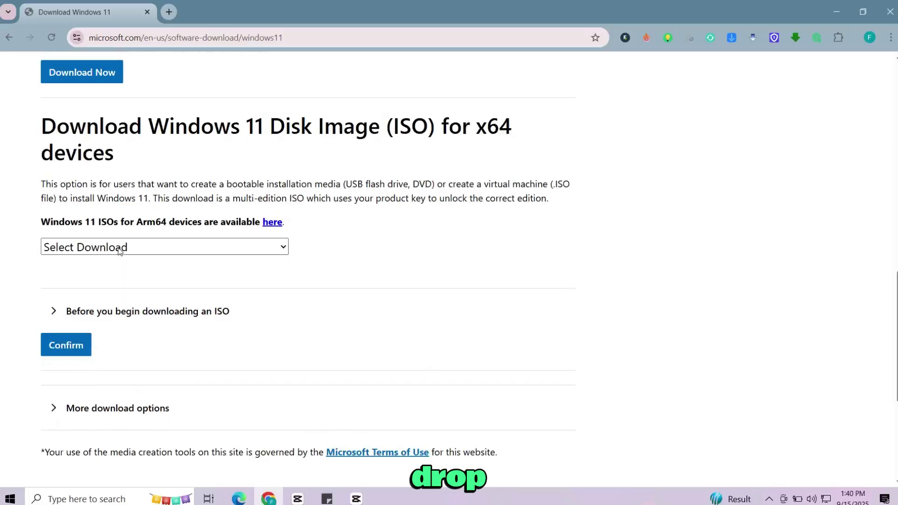
left_click(120, 248)
left_click(185, 293)
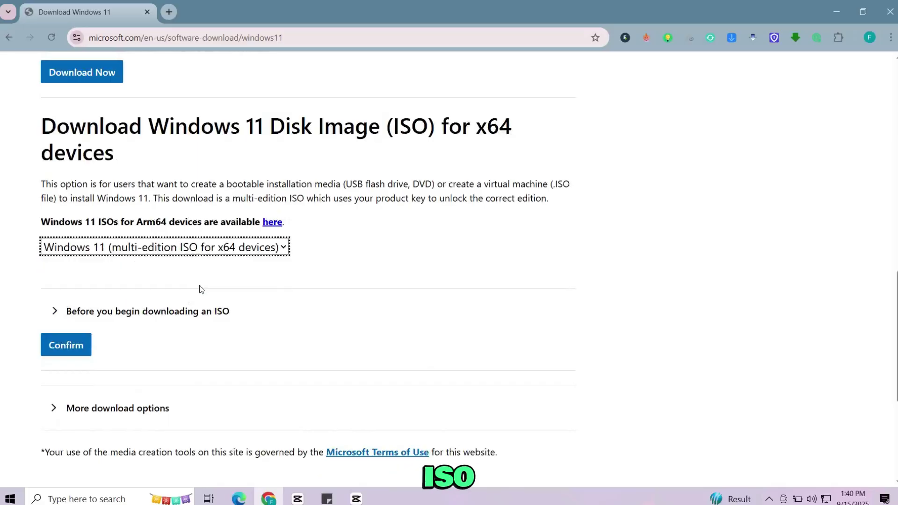
left_click(74, 343)
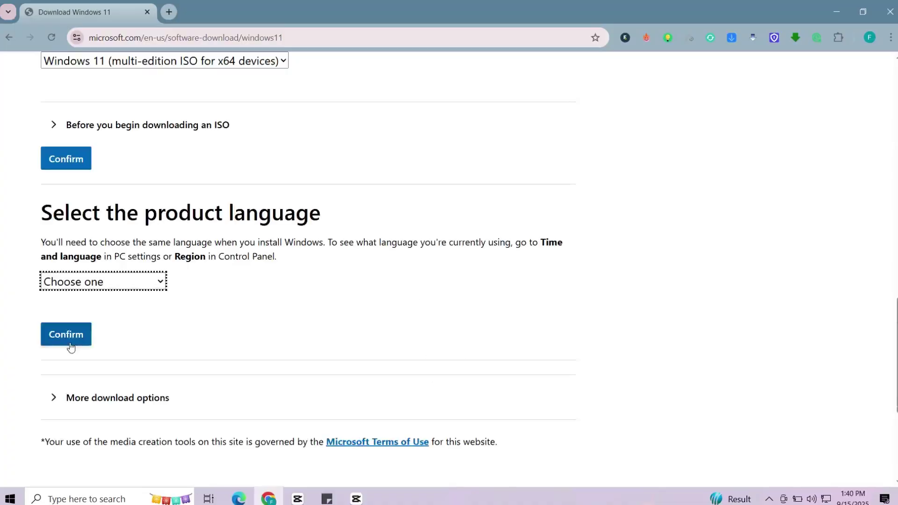
Confirm English (United States) as the language and start the 64-bit ISO download
left_click(153, 287)
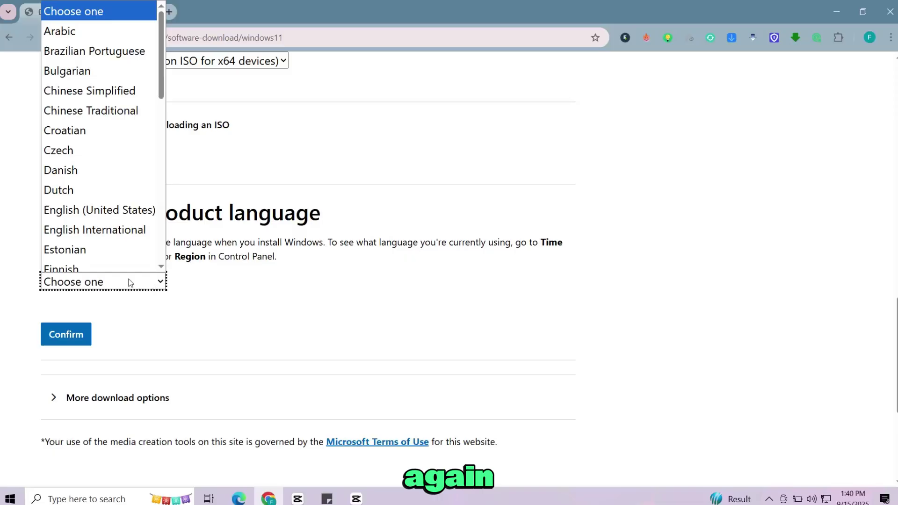
left_click(126, 204)
left_click(66, 335)
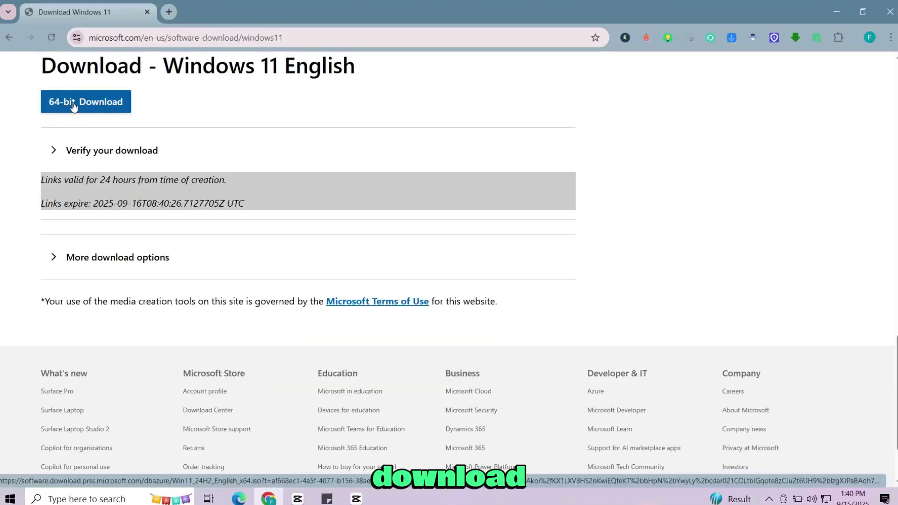
left_click(74, 106)
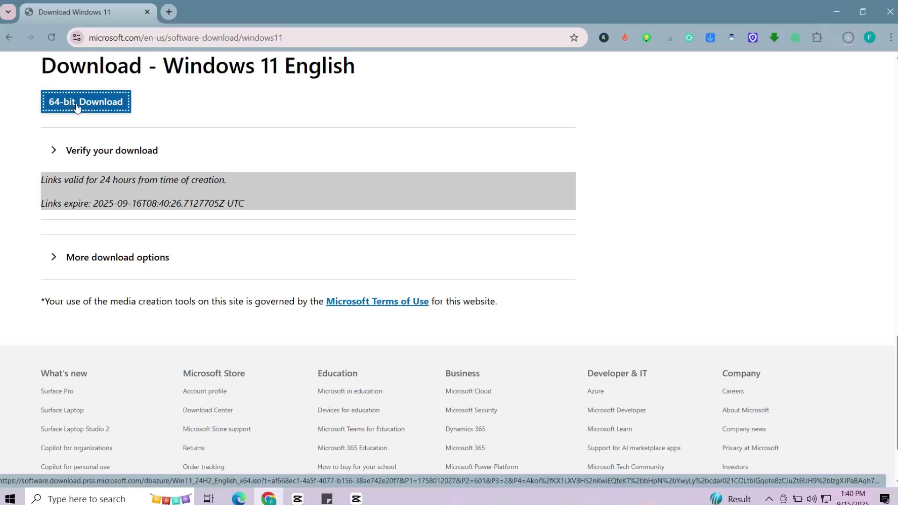
left_click(849, 37)
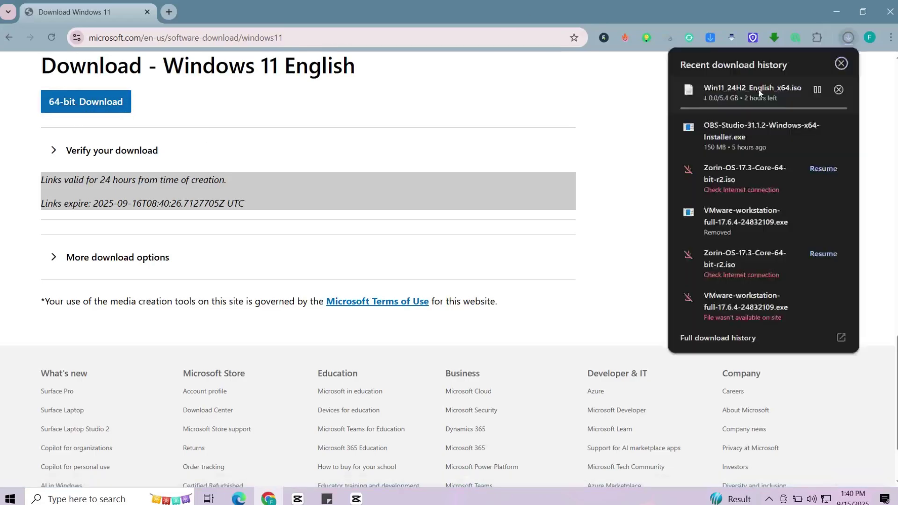
left_click(363, 137)
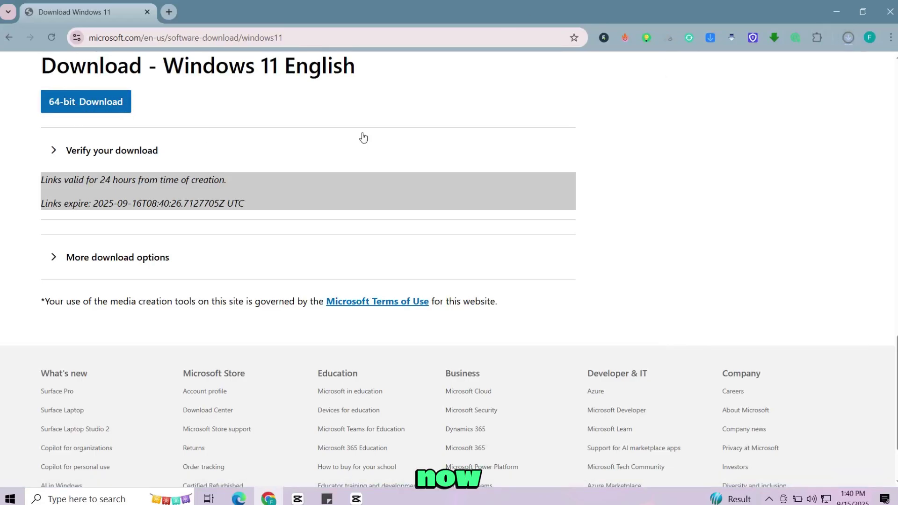
Search '7zip' in a new tab and download the 64-bit x64 installer from 7-zip.org
left_click(170, 11)
type("7")
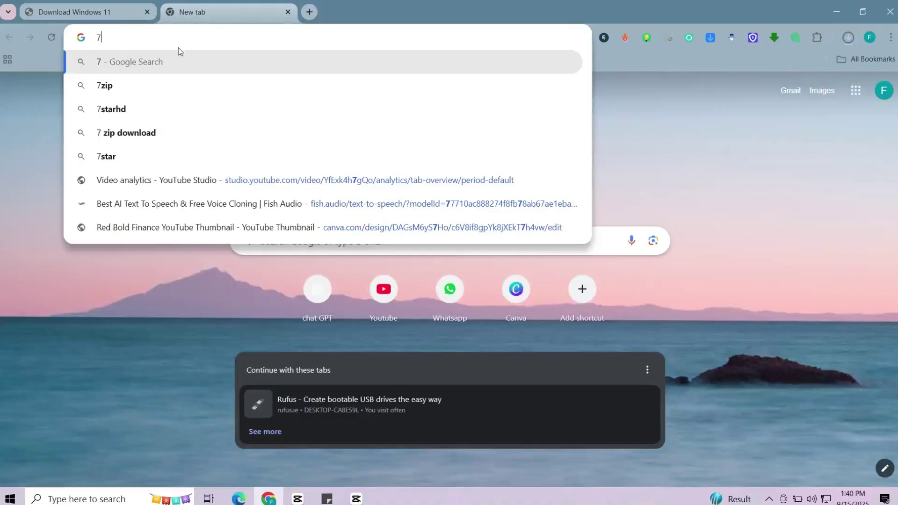
type("zip")
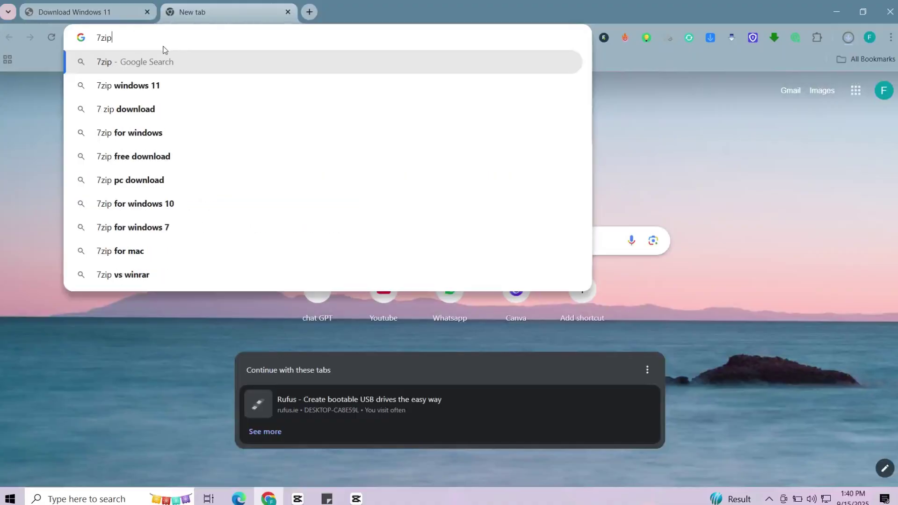
key("Return")
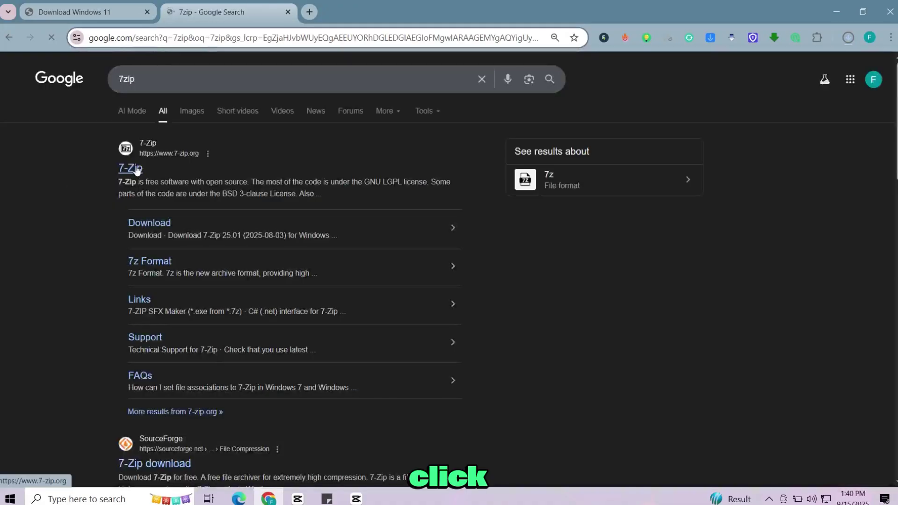
left_click(133, 169)
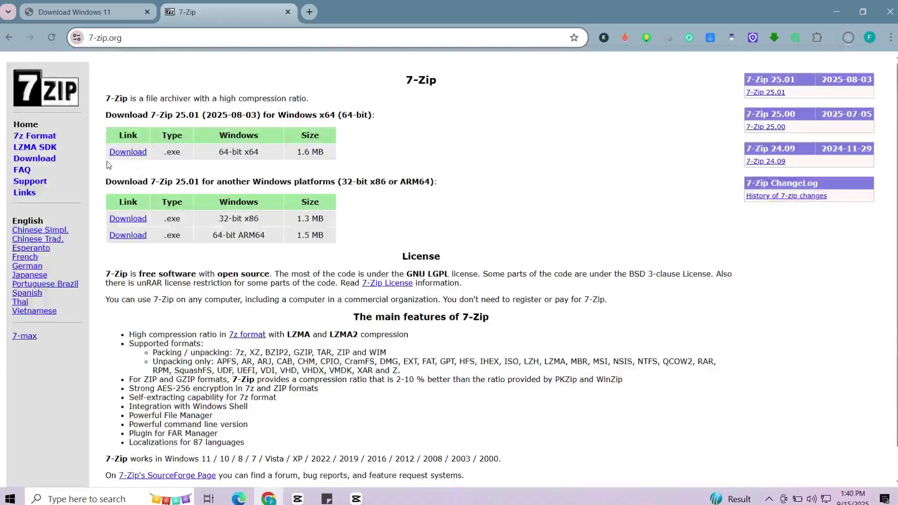
left_click(137, 155)
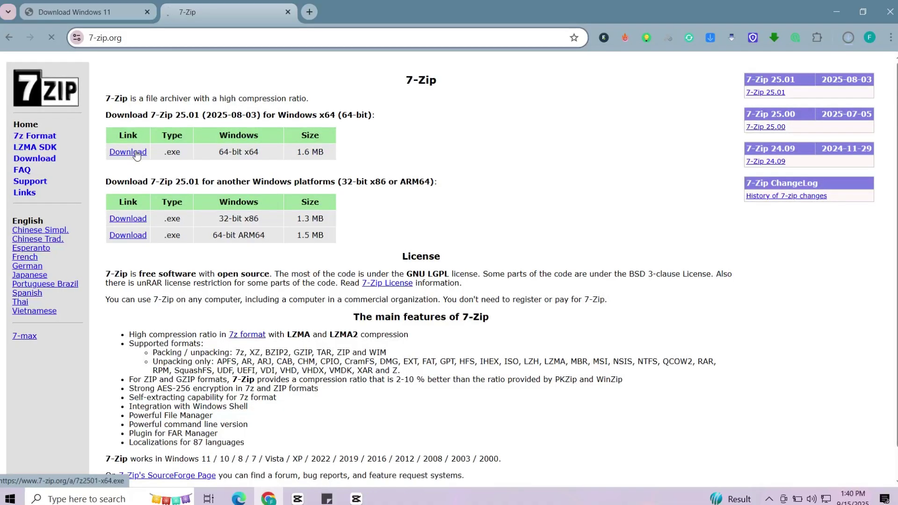
left_click(848, 37)
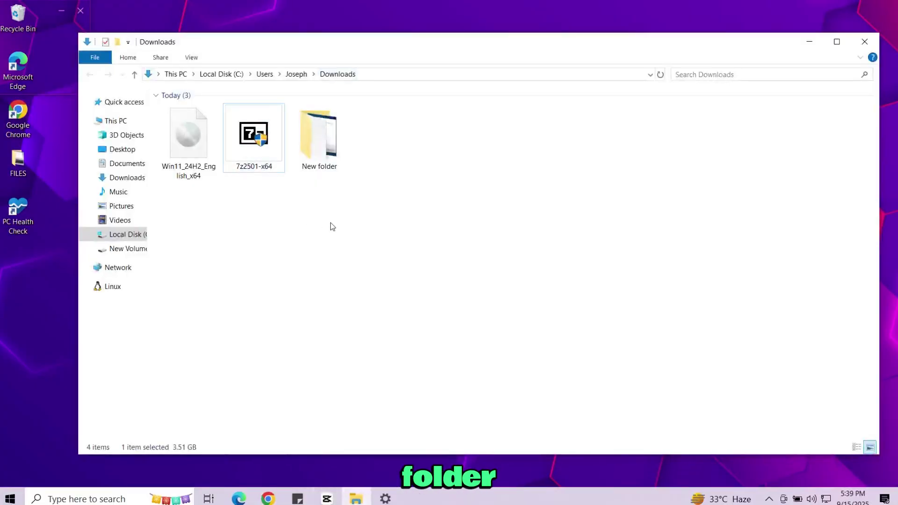
Run the 7z2501-x64 installer as administrator and install 7-Zip into Program Files
left_click_drag(253, 223, 221, 219)
left_click(221, 219)
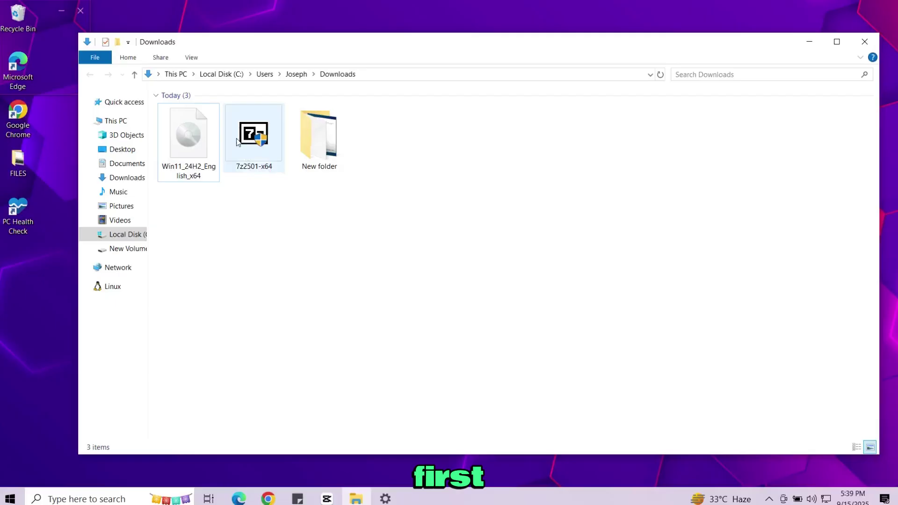
left_click(246, 140)
right_click(243, 136)
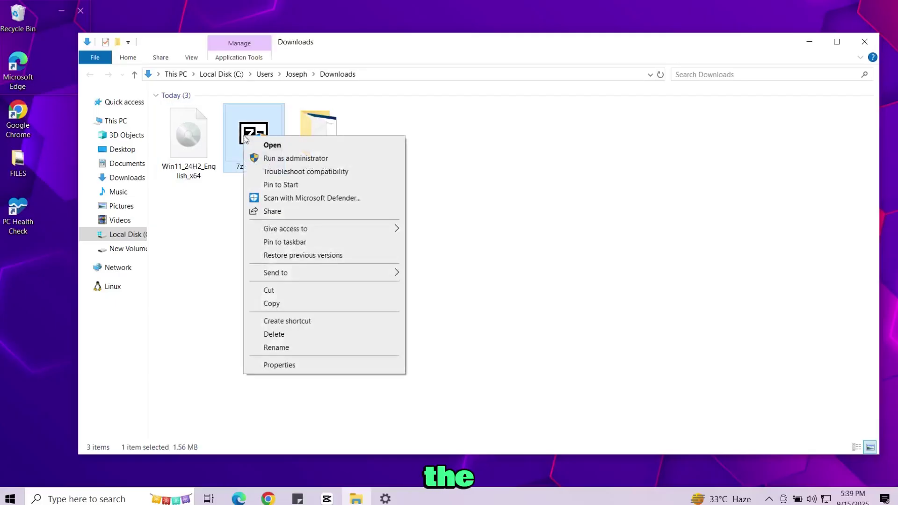
left_click(298, 159)
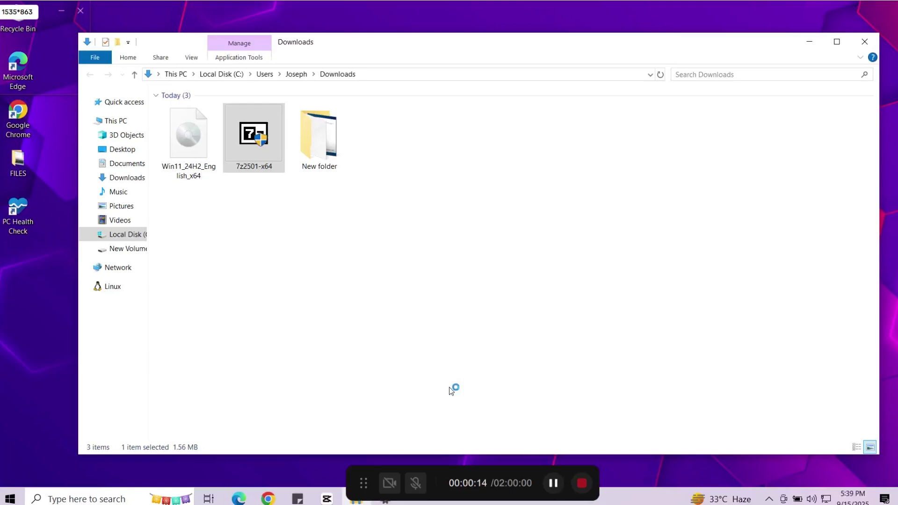
left_click(450, 289)
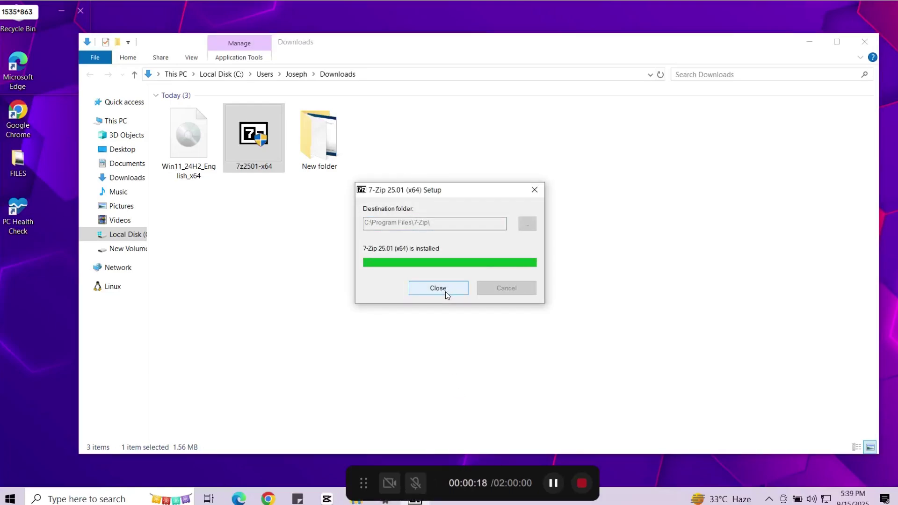
left_click(437, 294)
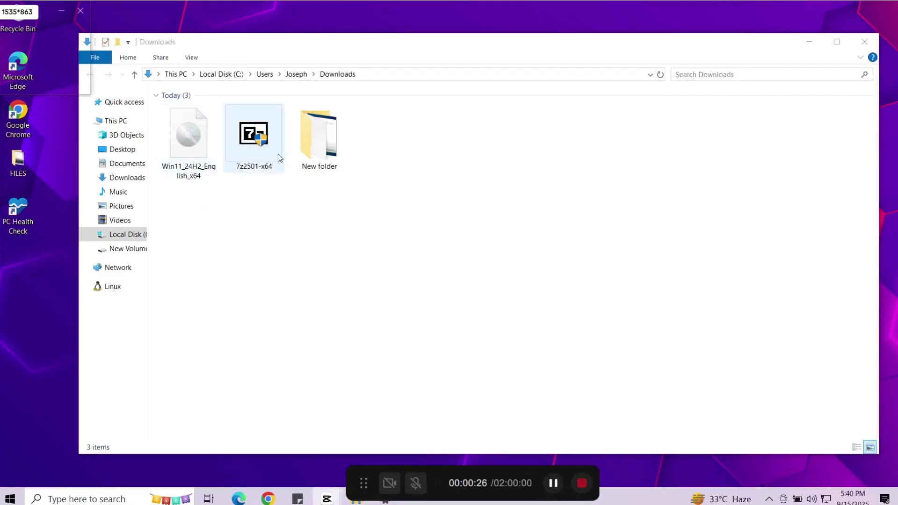
Extract the Win11_24H2_English_x64 ISO with 7-Zip into its default folder in Downloads
right_click(196, 144)
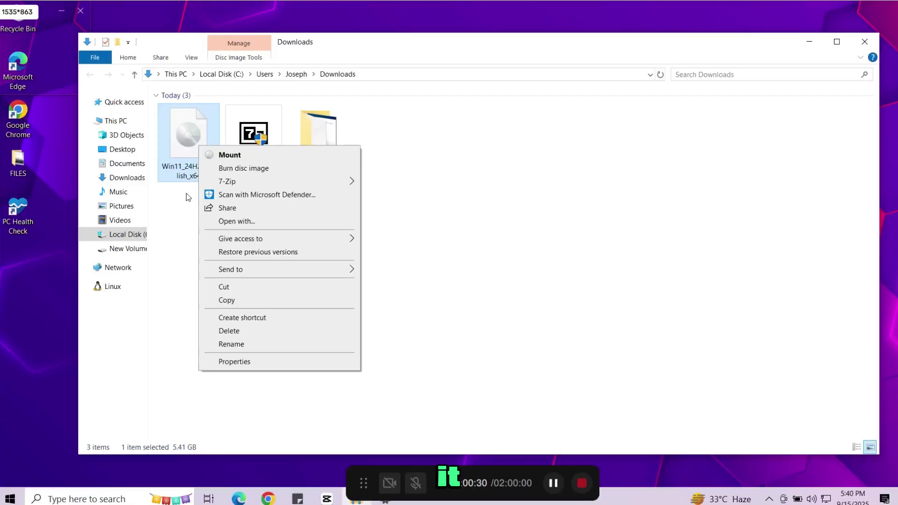
mouse_move(319, 181)
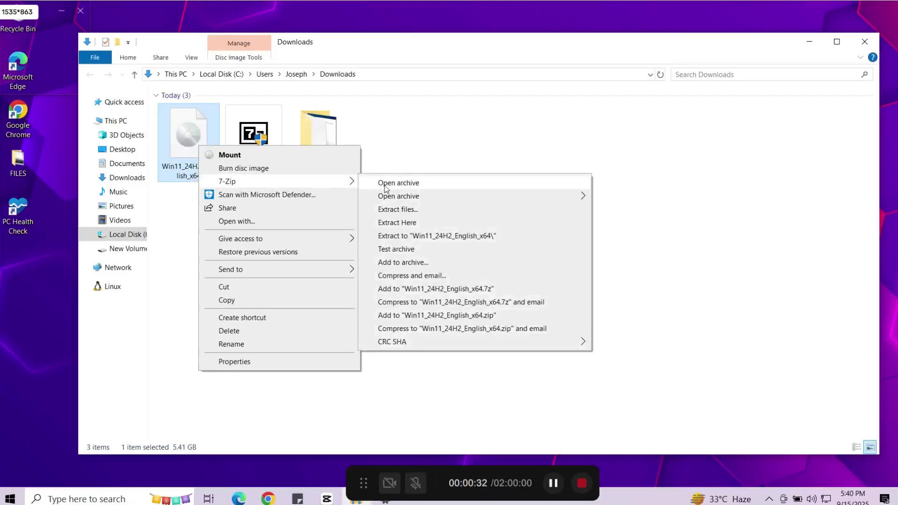
left_click(397, 211)
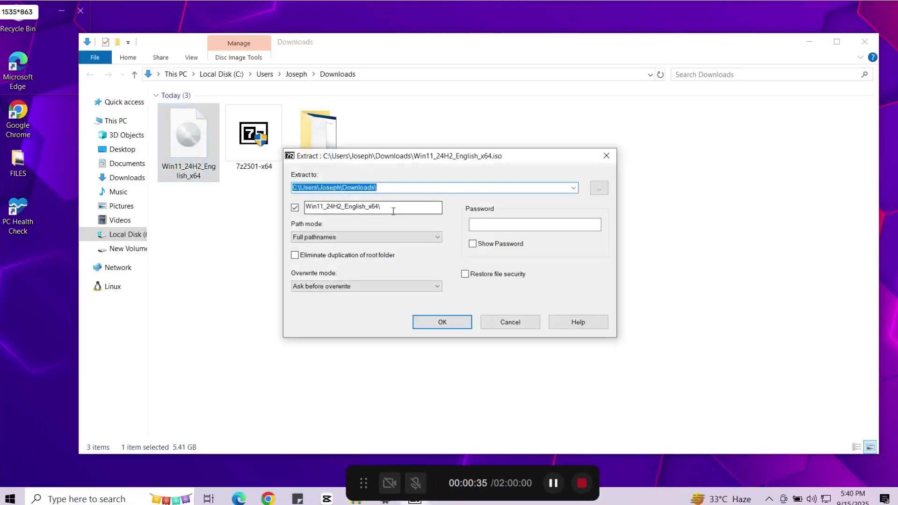
left_click(437, 324)
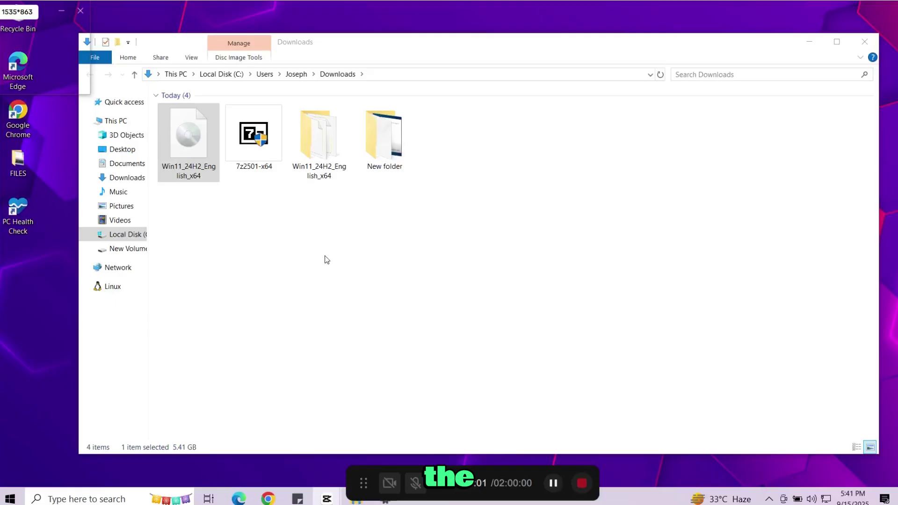
Open the Win11_24H2_English_x64 folder and launch its setup application
double_click(311, 139)
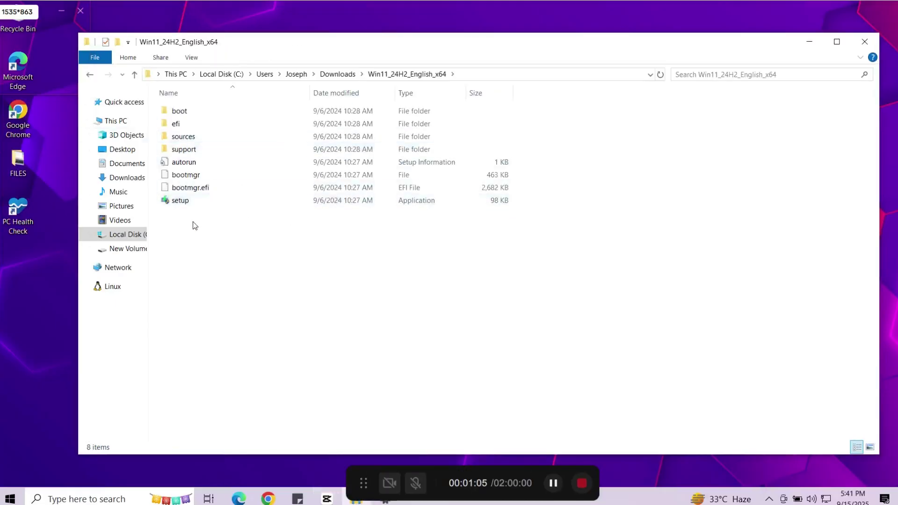
right_click(204, 206)
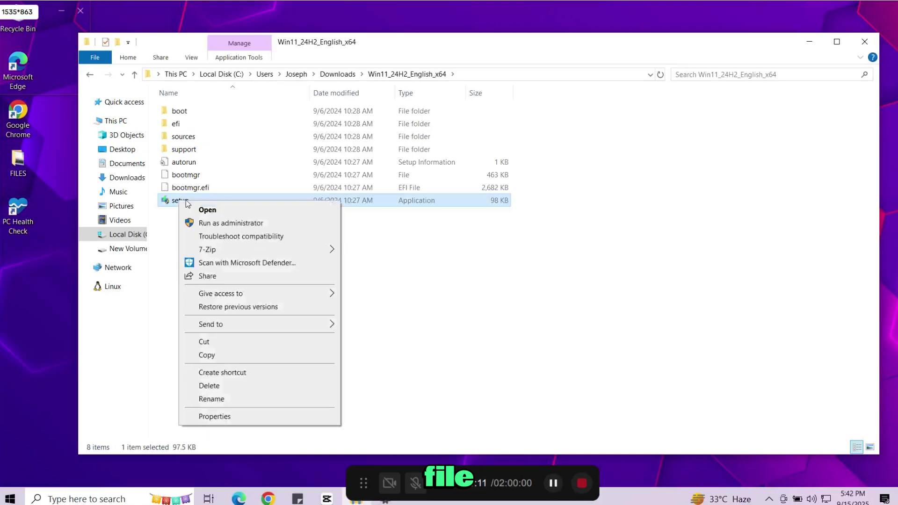
left_click(220, 223)
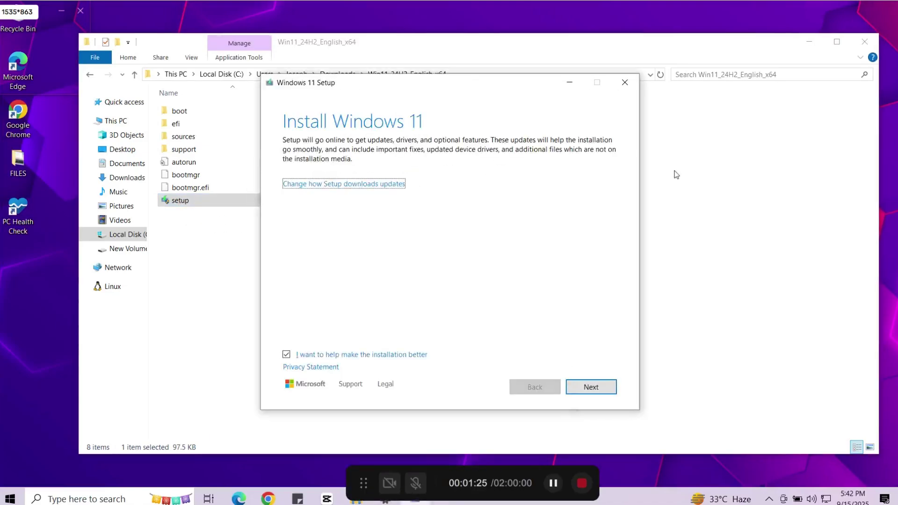
Continue past the welcome page, then close setup after it fails the TPM 2.0 and processor checks
left_click(590, 387)
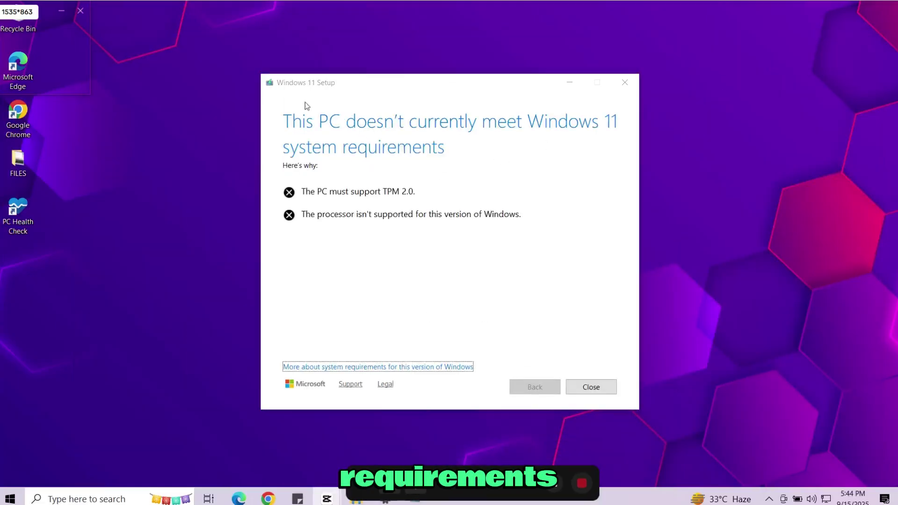
left_click(591, 387)
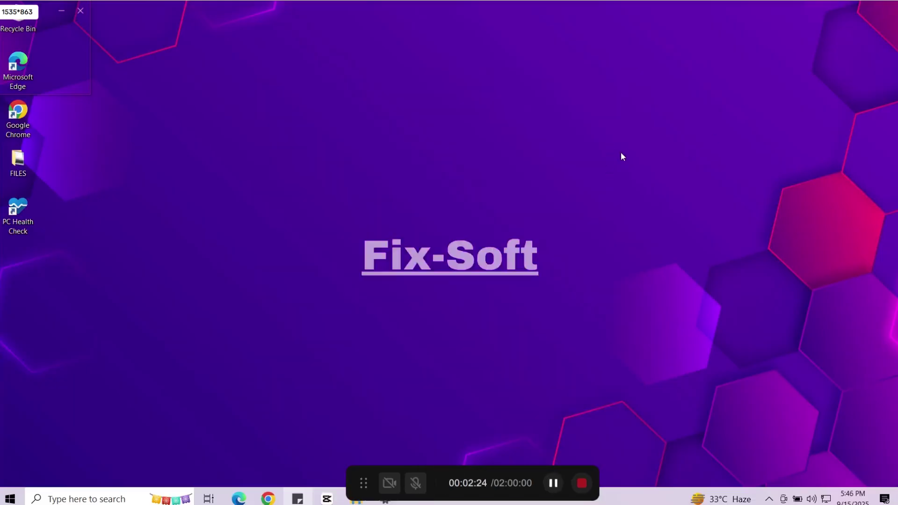
Refresh the desktop and open Downloads > Win11_24H2_English_x64 from the FILES folder
right_click(630, 181)
left_click(635, 185)
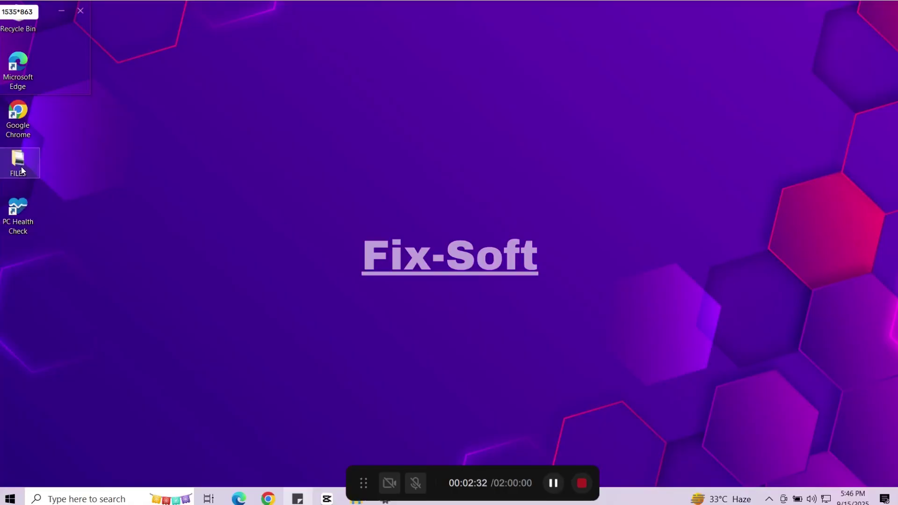
double_click(20, 172)
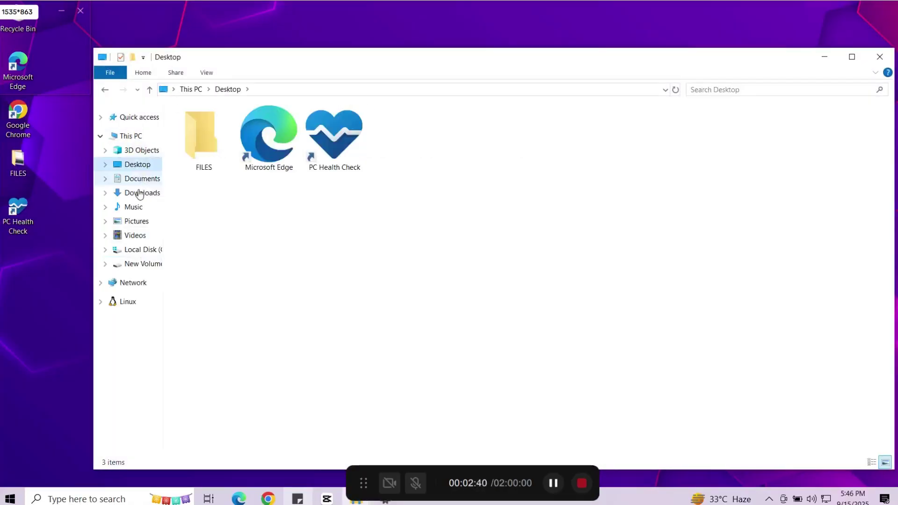
left_click(140, 193)
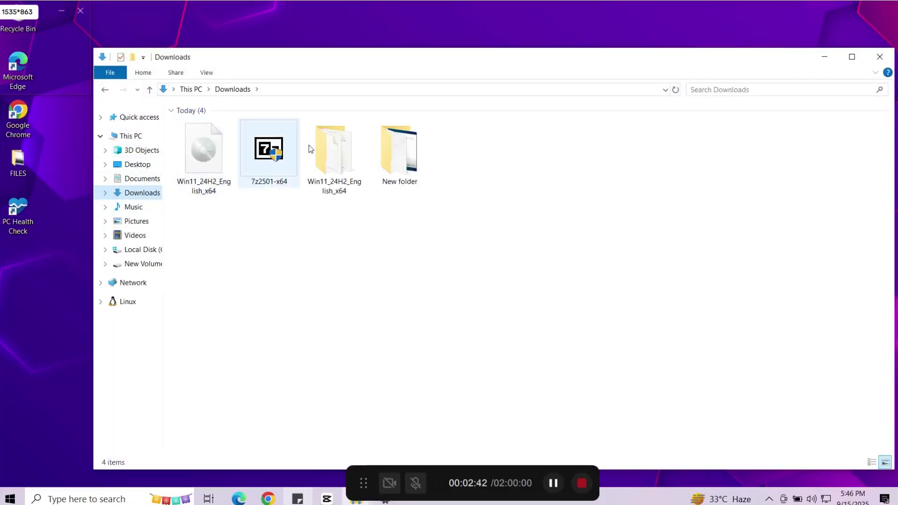
double_click(344, 164)
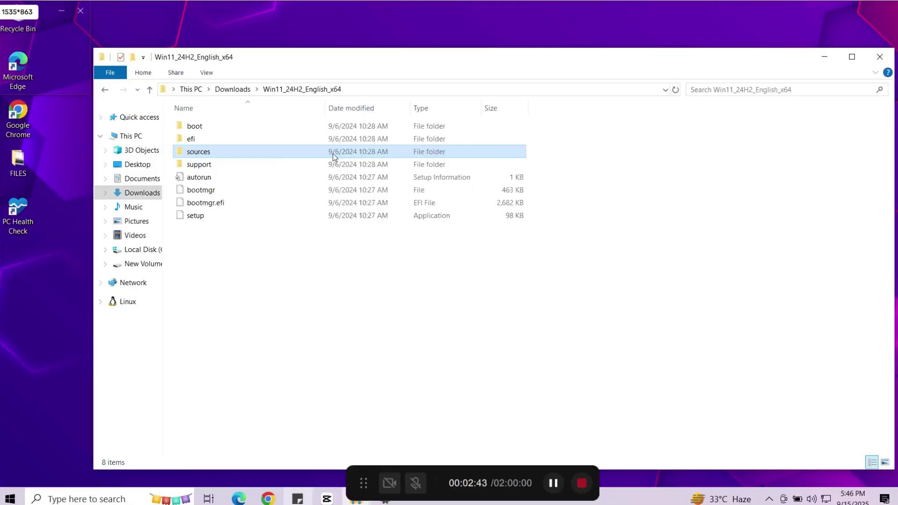
Copy the Win11_24H2_English_x64 folder's full path from the address bar
left_click(414, 90)
key("ctrl+c")
right_click(413, 92)
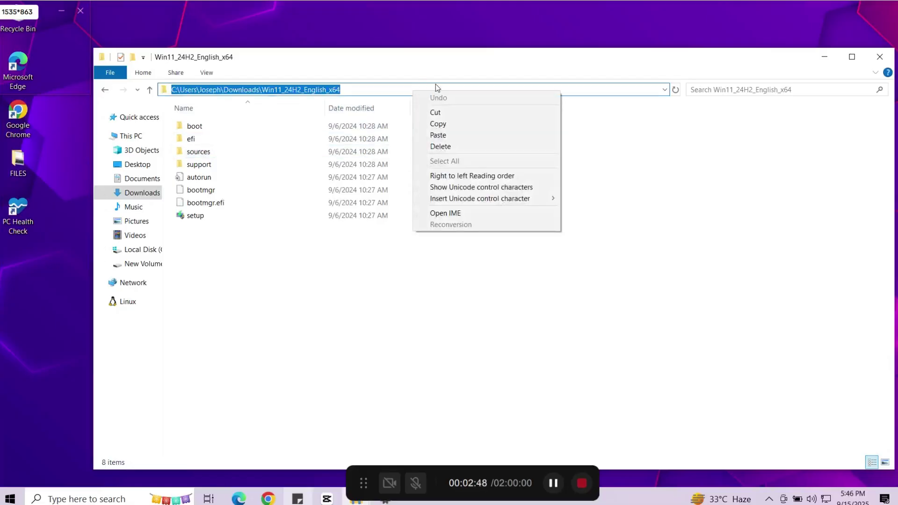
left_click(442, 124)
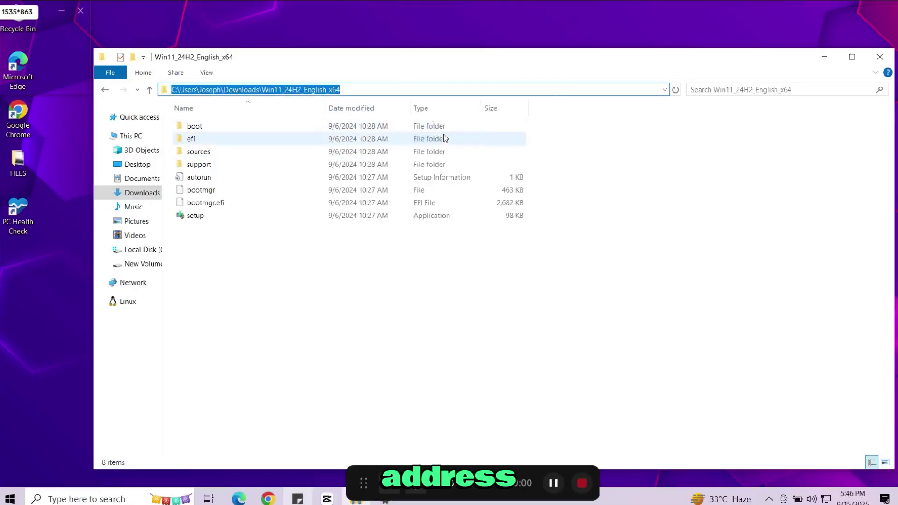
Find cmd and run Command Prompt as administrator, centred on screen
left_click(61, 498)
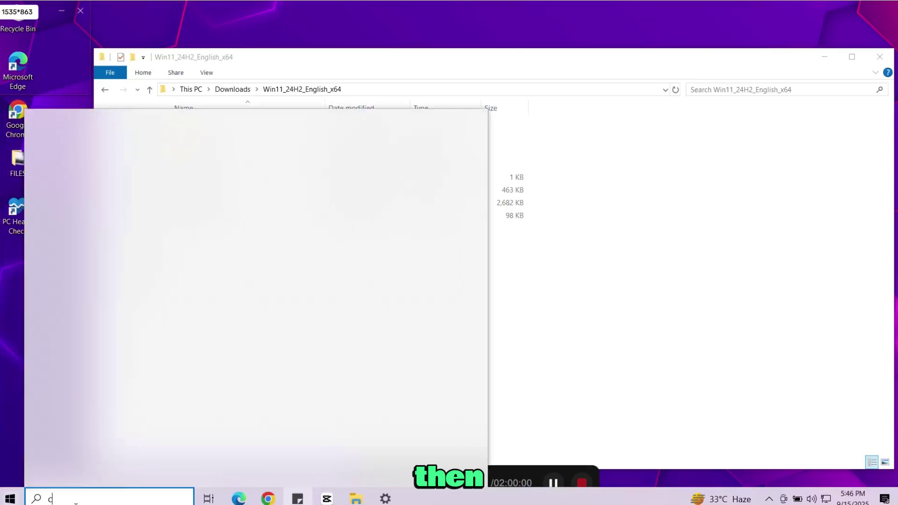
type("cmd")
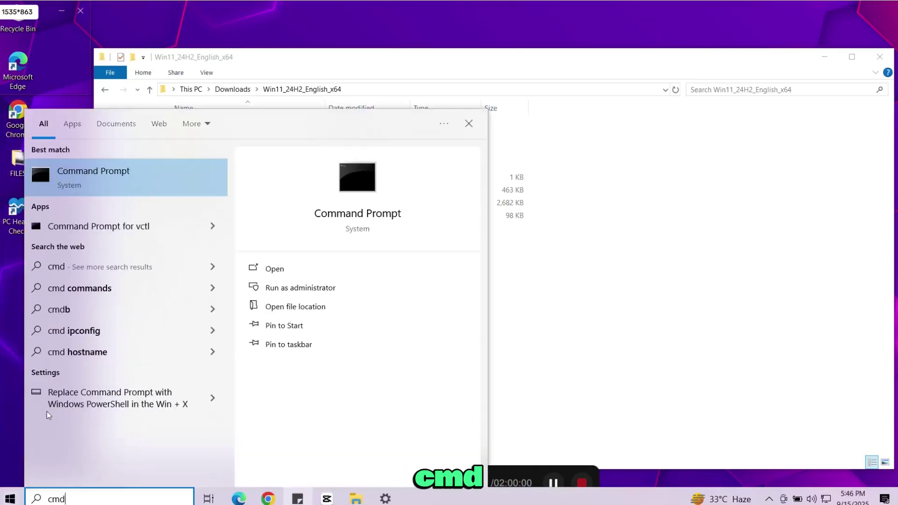
right_click(347, 216)
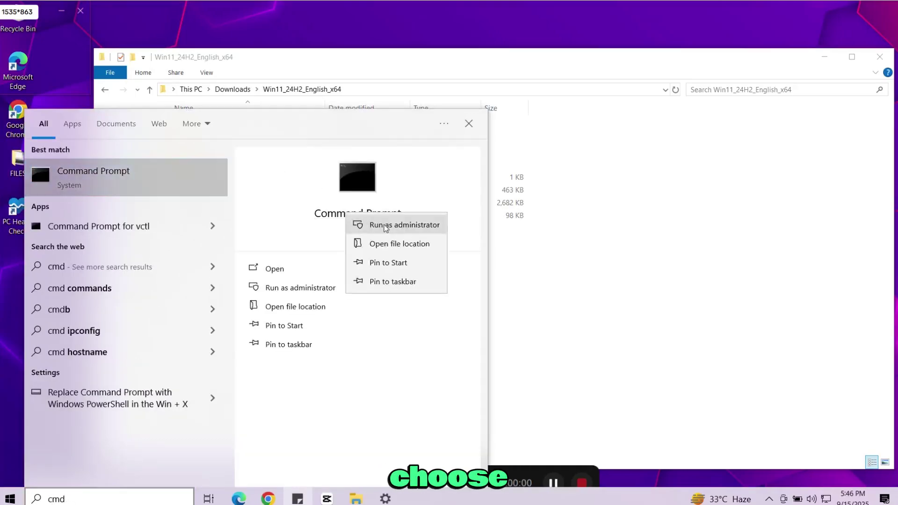
left_click(389, 226)
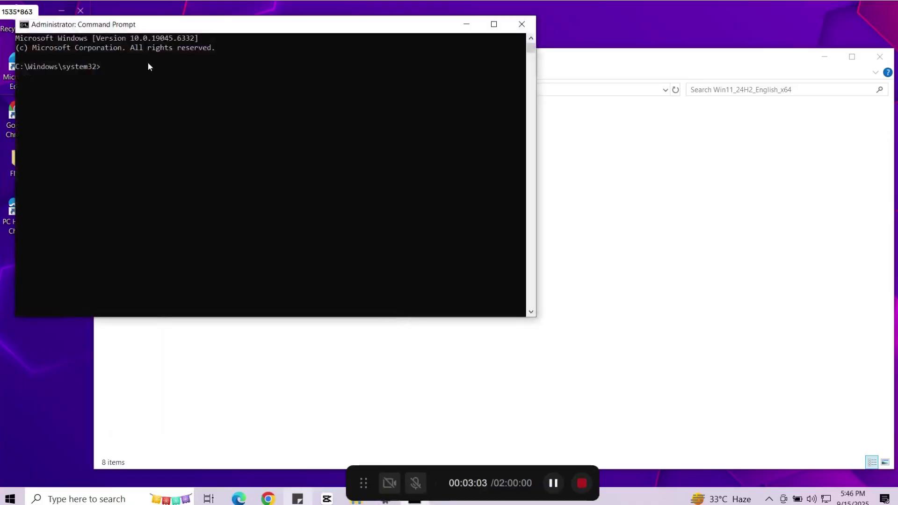
left_click_drag(188, 23, 402, 88)
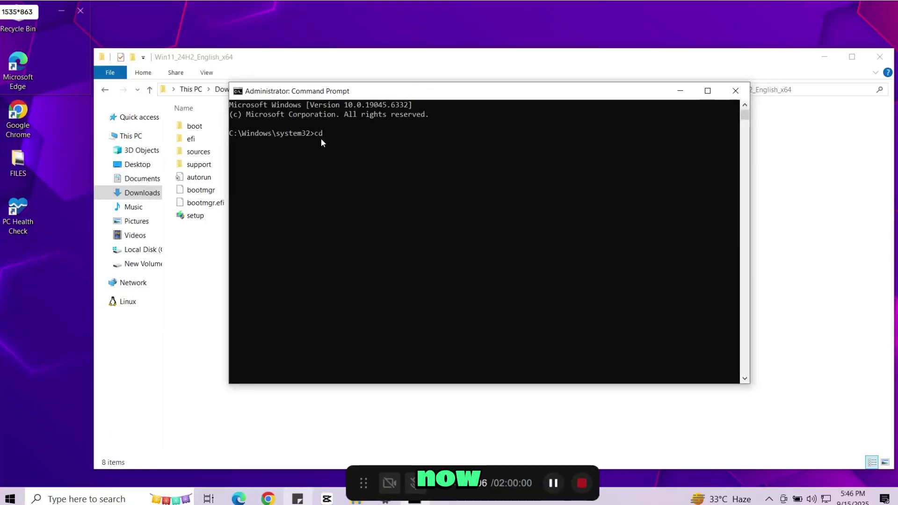
Change to the pasted installer folder path and run 'setup.exe /product server'
type("cd")
key("ctrl+v")
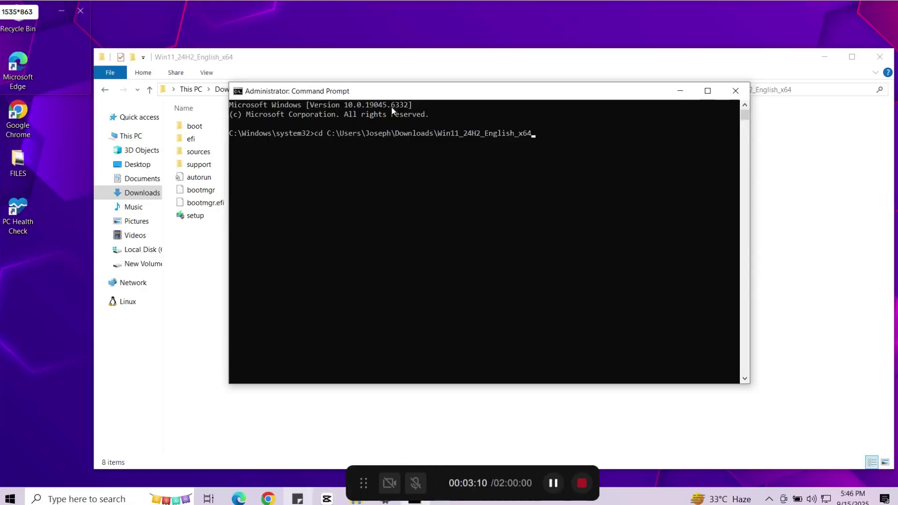
key("Return")
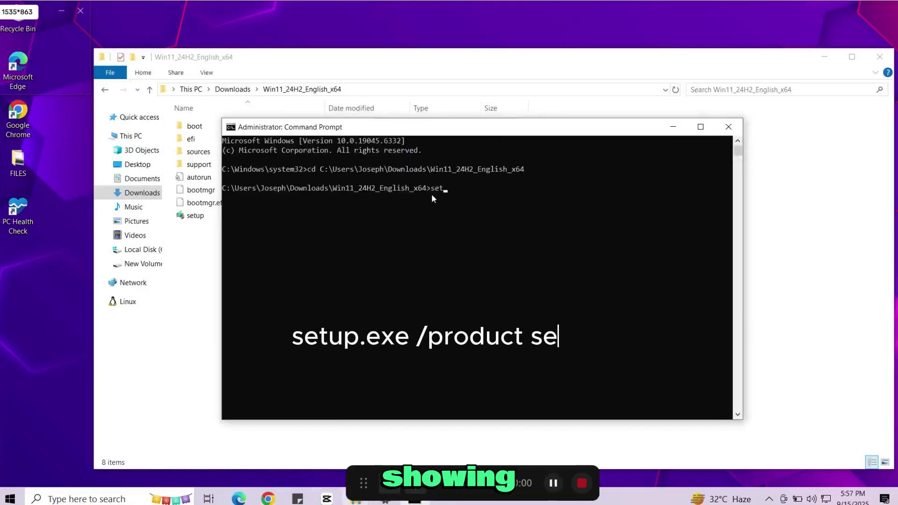
type("setup.")
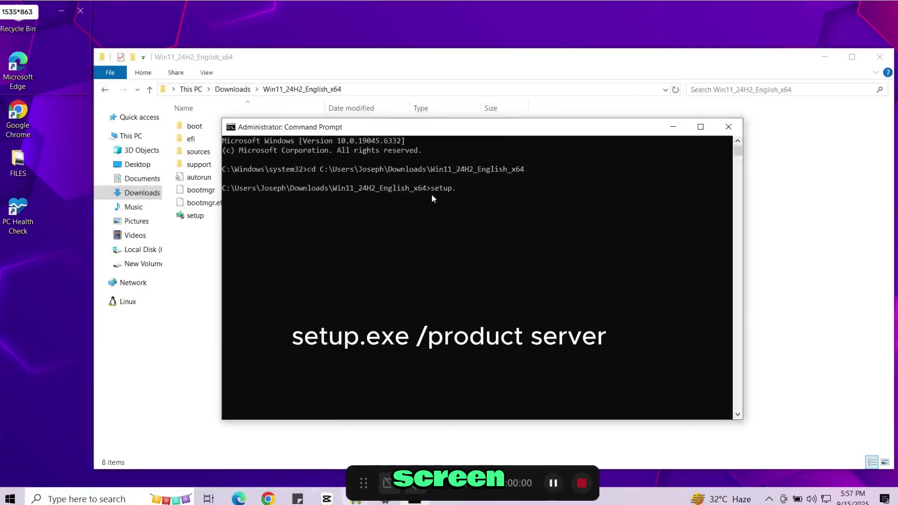
type("exe /product server")
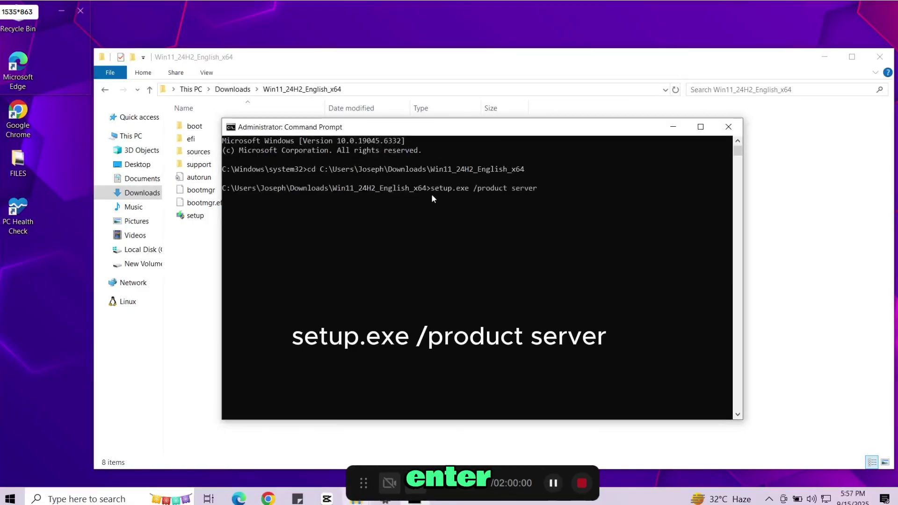
key("Return")
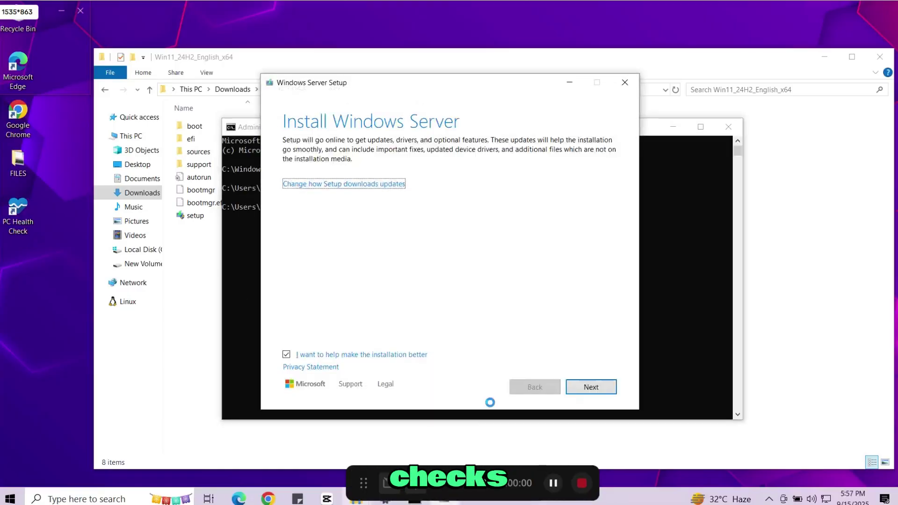
Set Setup to not download updates right now and continue
left_click(387, 184)
left_click(343, 214)
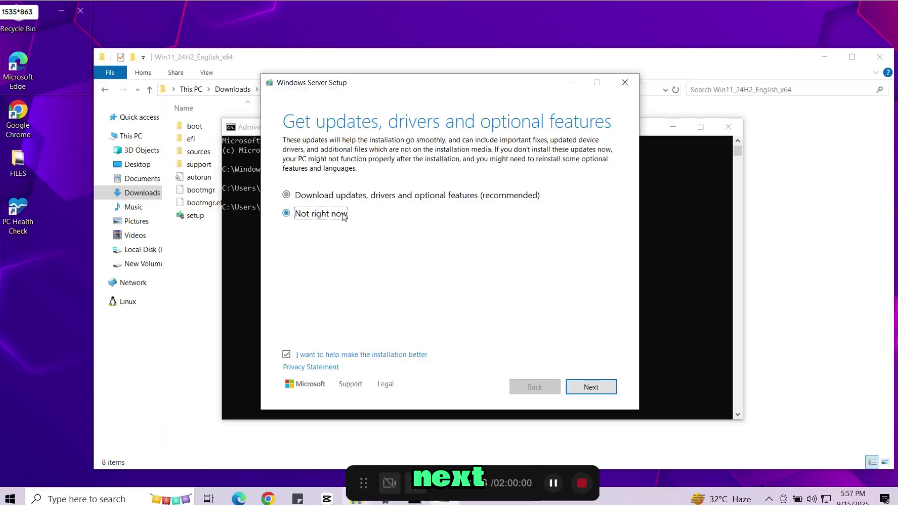
left_click(576, 382)
Accept the license terms and keep files, settings and apps, reaching Ready to install
left_click(674, 126)
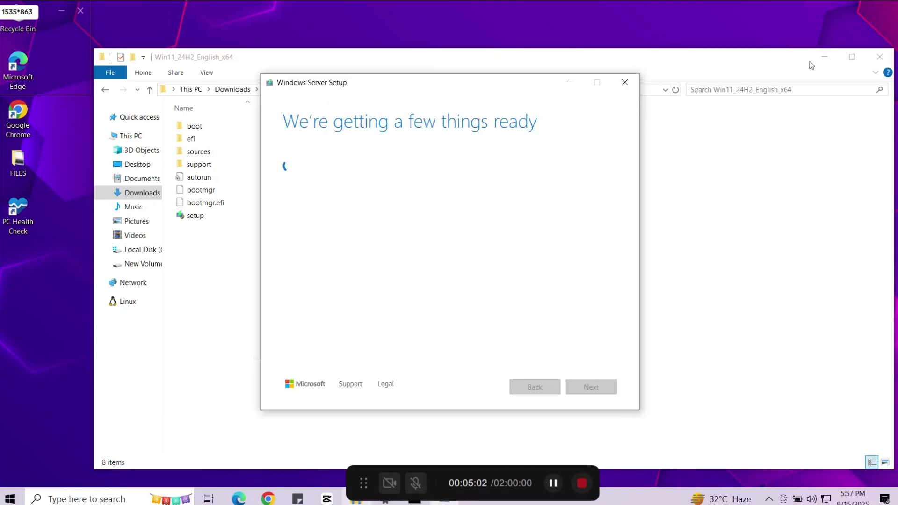
left_click(824, 56)
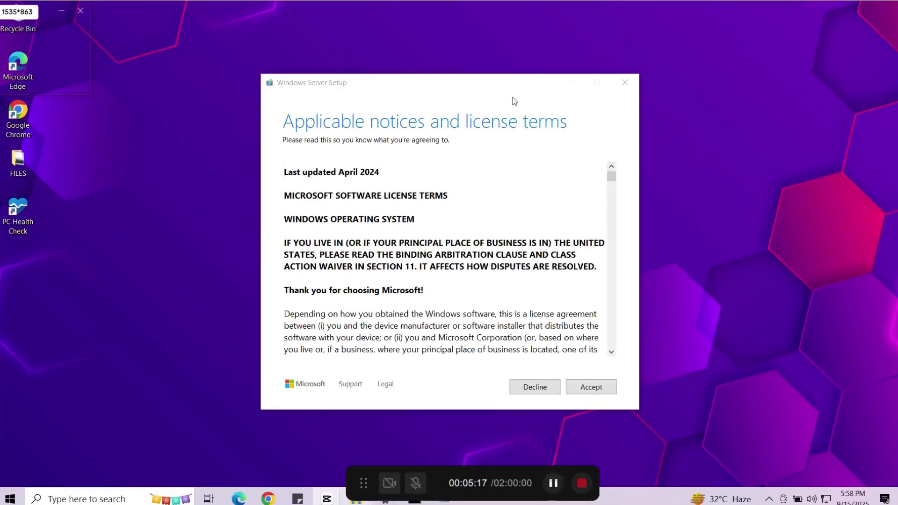
left_click_drag(611, 177, 611, 343)
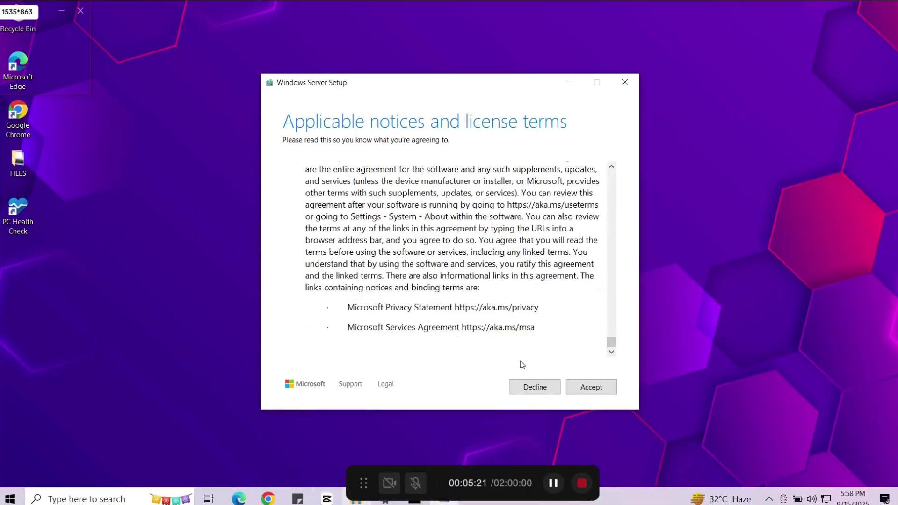
left_click(591, 388)
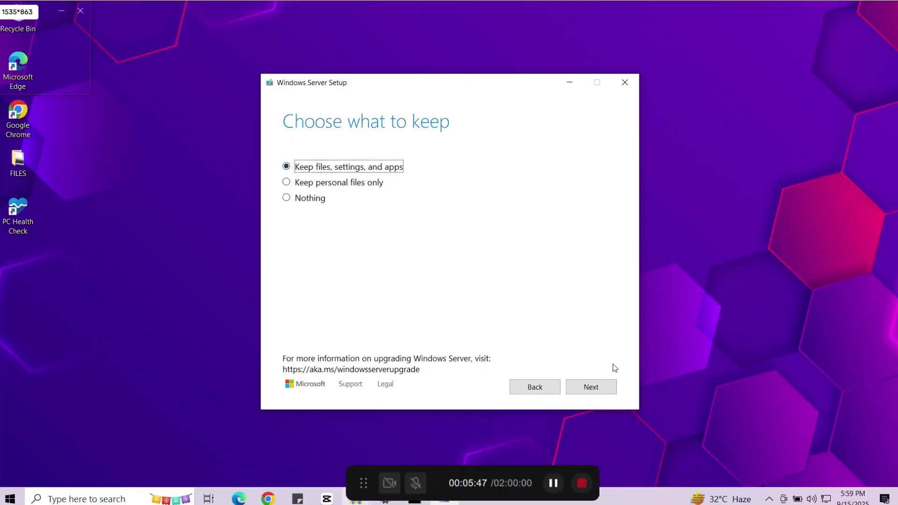
left_click(602, 387)
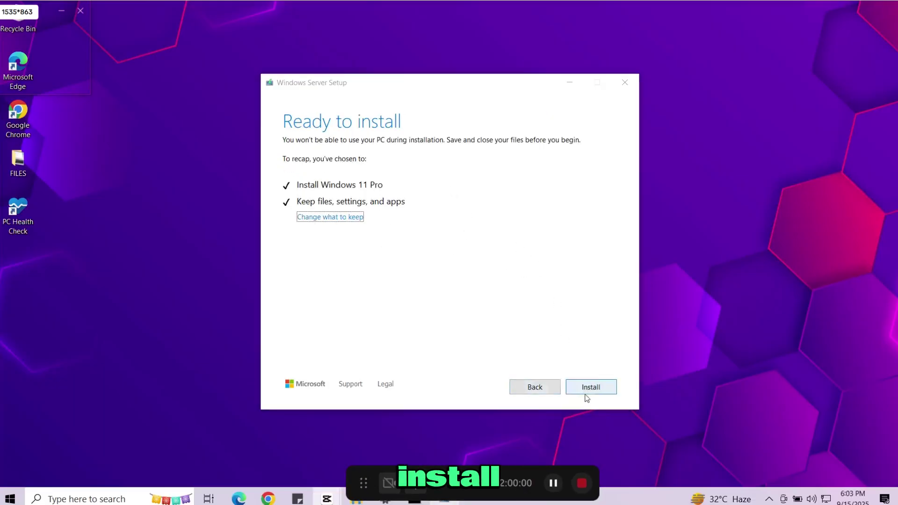
Install Windows 11 and return to the new desktop with the Start menu closed
left_click(589, 390)
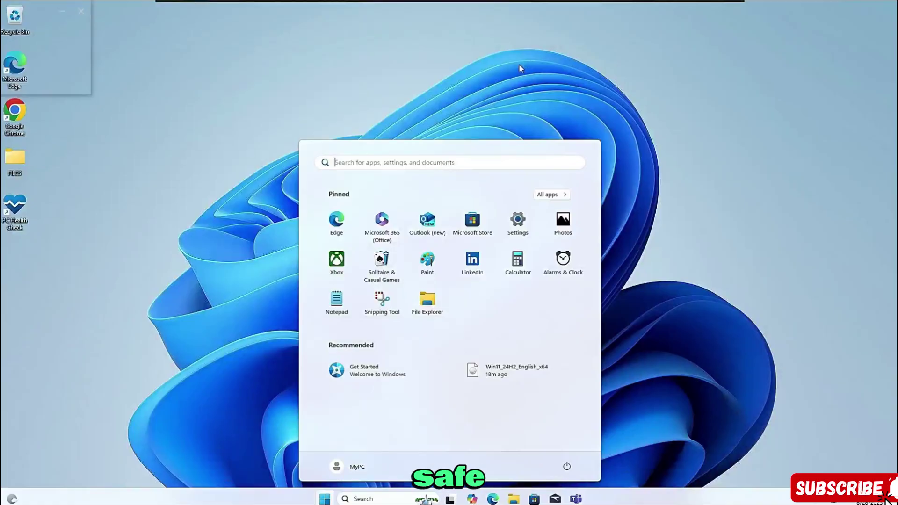
left_click(170, 143)
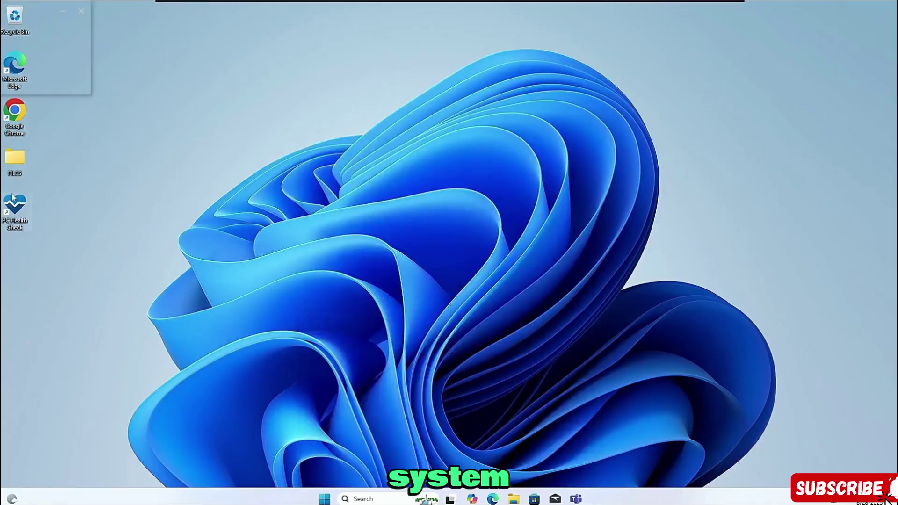